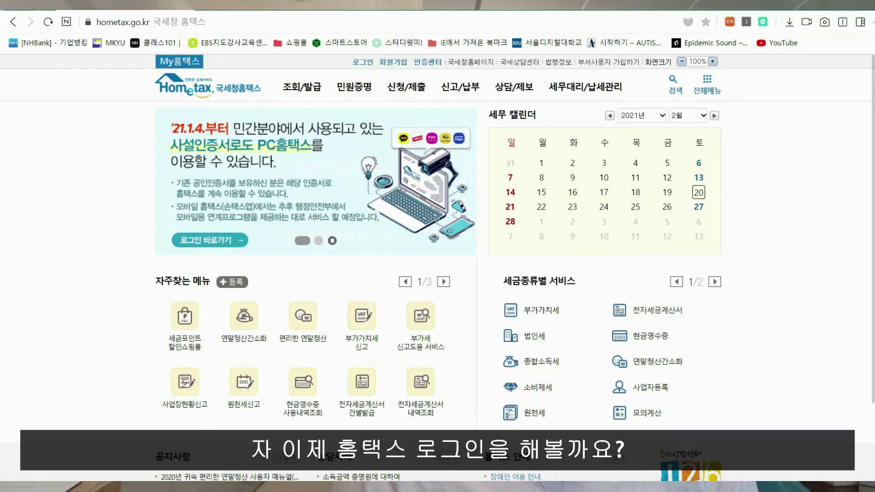
Log in as a member with the joint certificate (공동인증서)
click(362, 62)
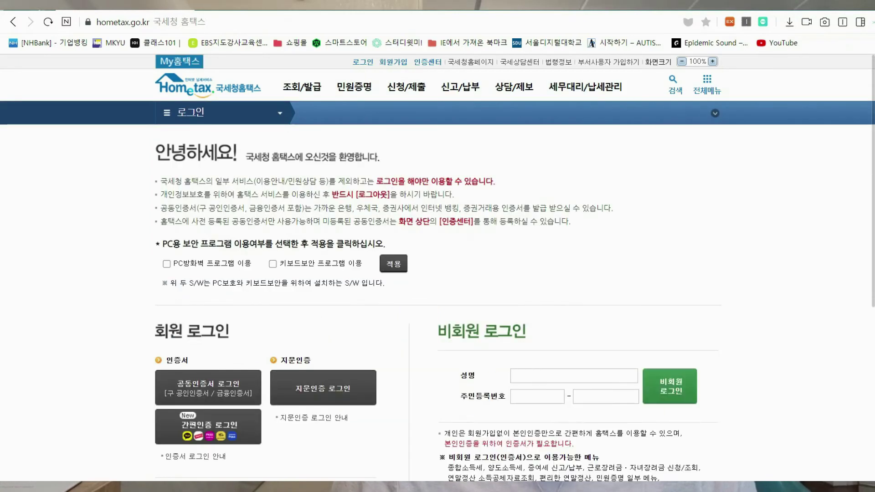
click(208, 387)
scroll(456, 342, down, 3)
click(456, 343)
click(386, 406)
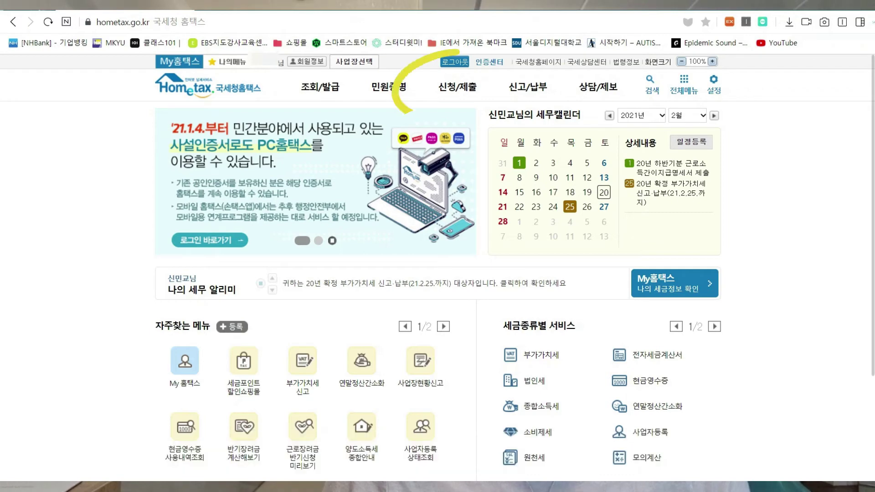
Open the individual business registration application form (사업자등록신청(개인))
mouse_move(457, 87)
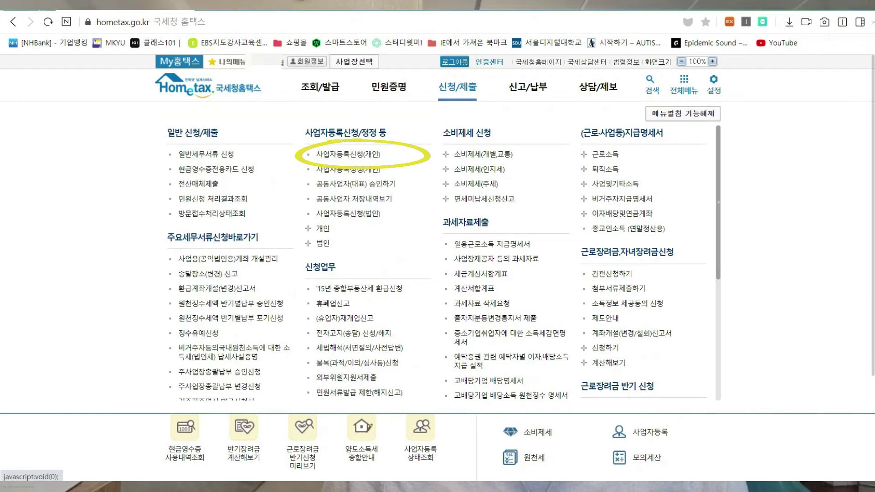
click(348, 154)
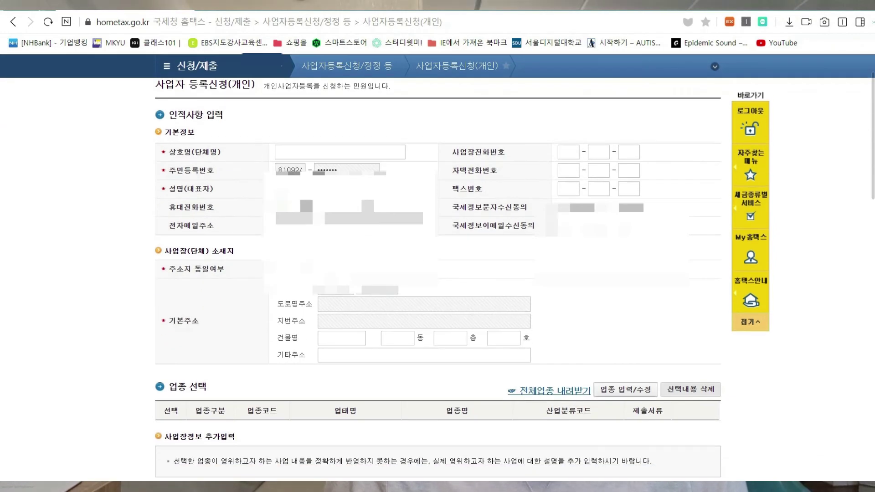
scroll(437, 273, down, 1)
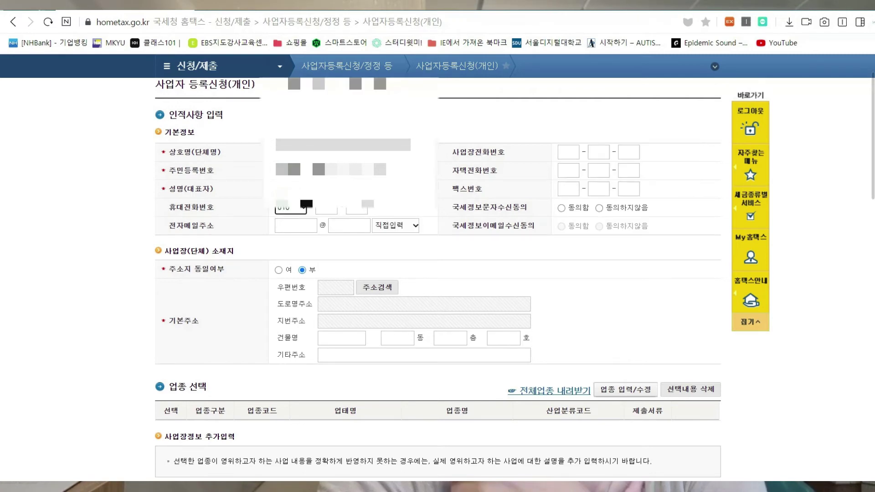
Look up the business location by road name and building number, and apply the matching result as the basic address (기본주소)
scroll(438, 282, down, 1)
click(377, 229)
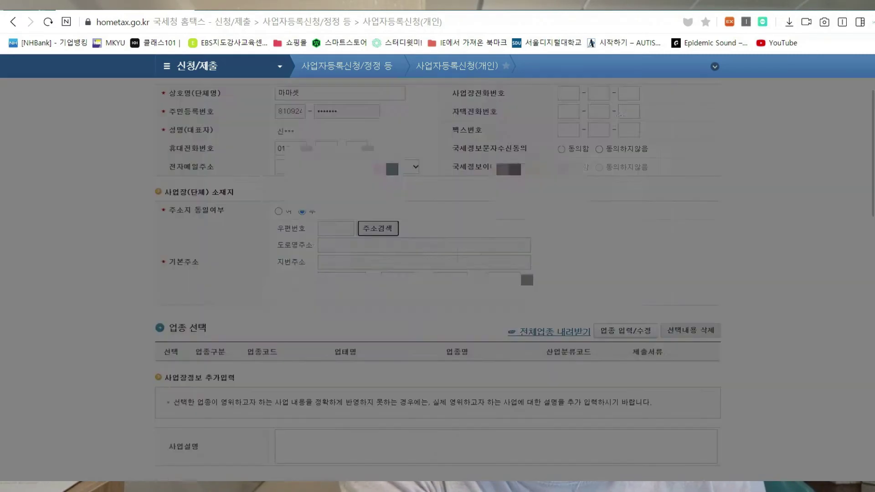
click(325, 178)
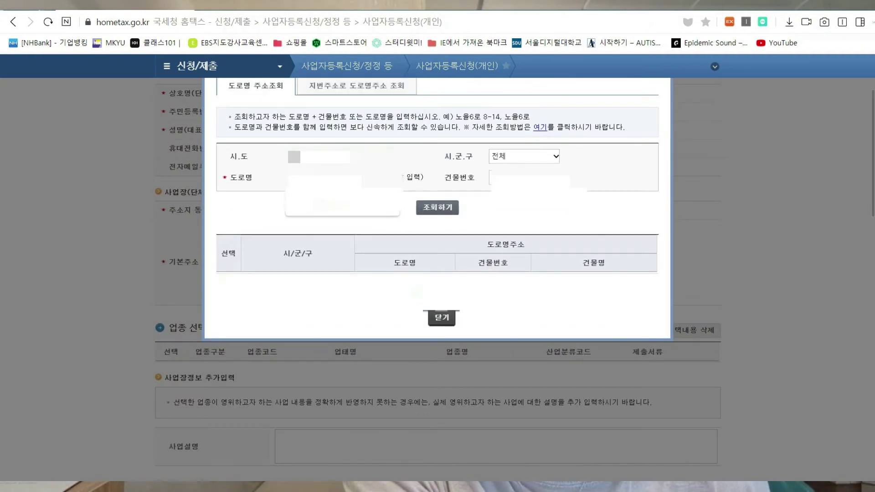
click(524, 178)
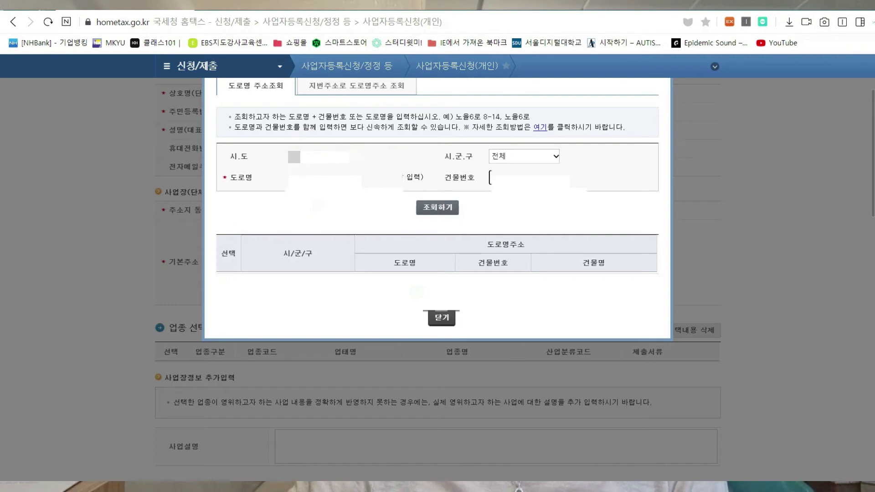
click(437, 207)
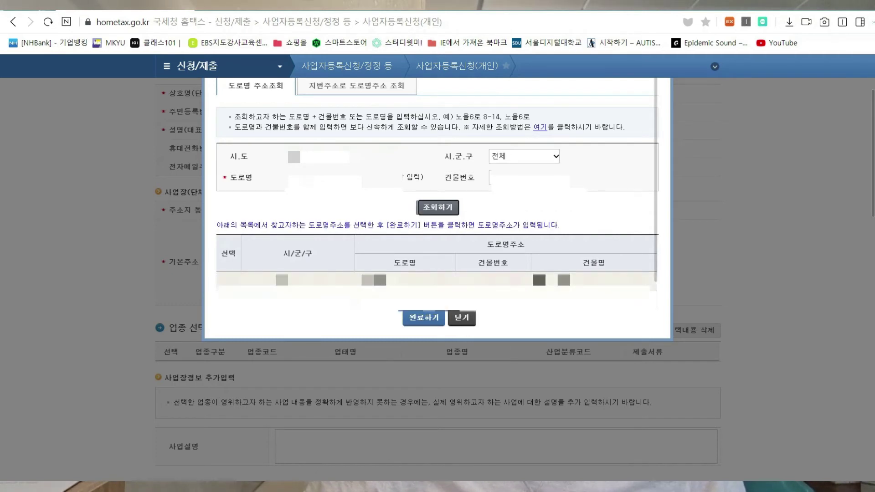
click(228, 298)
click(424, 318)
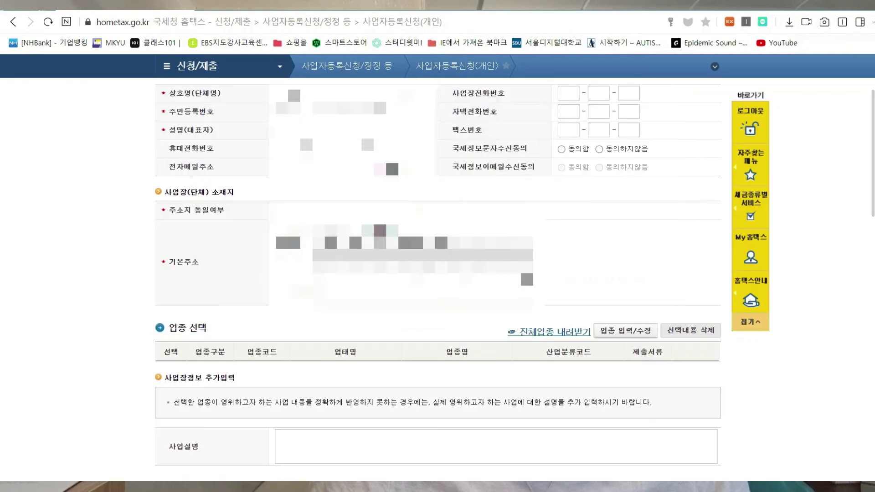
Search the business type codes for 전자상거래 and choose code 525101, 전자상거래 소매업, as the main business type
scroll(438, 273, down, 2)
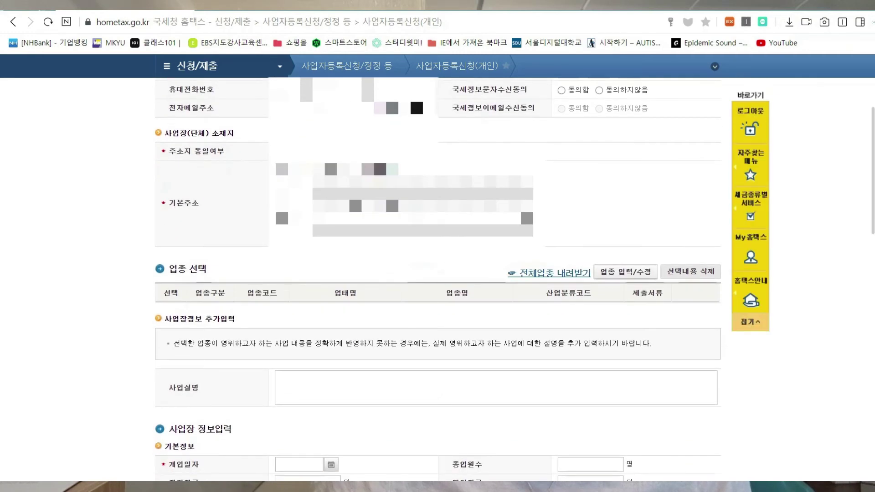
scroll(438, 274, down, 4)
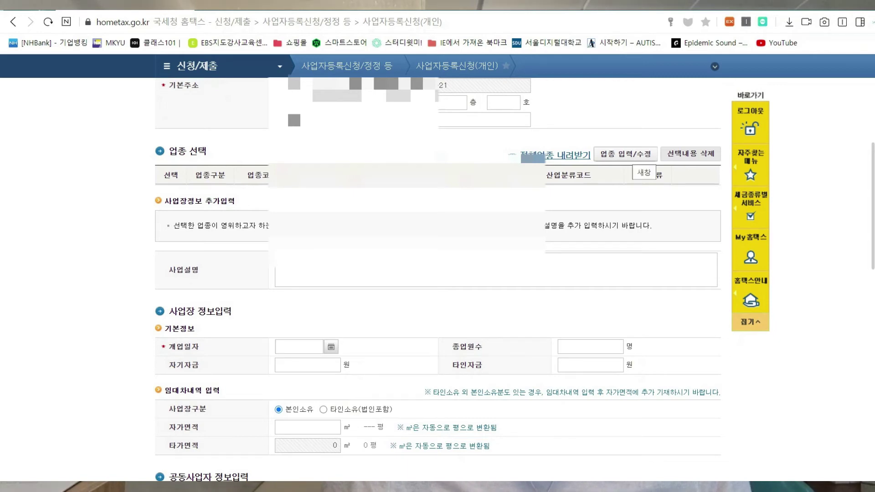
click(625, 153)
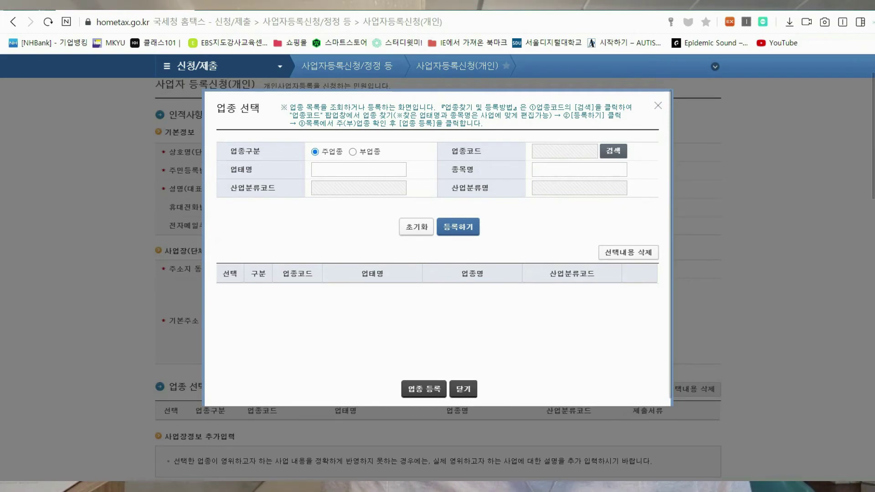
click(613, 151)
click(552, 161)
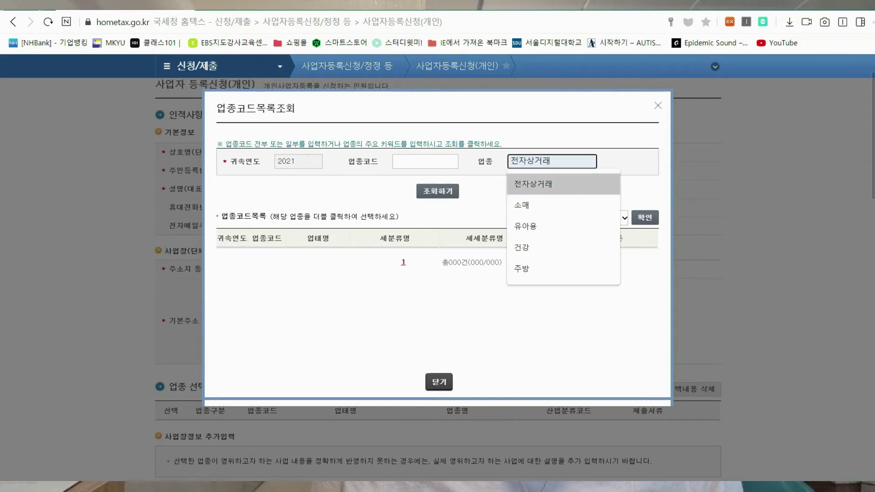
click(533, 184)
click(438, 191)
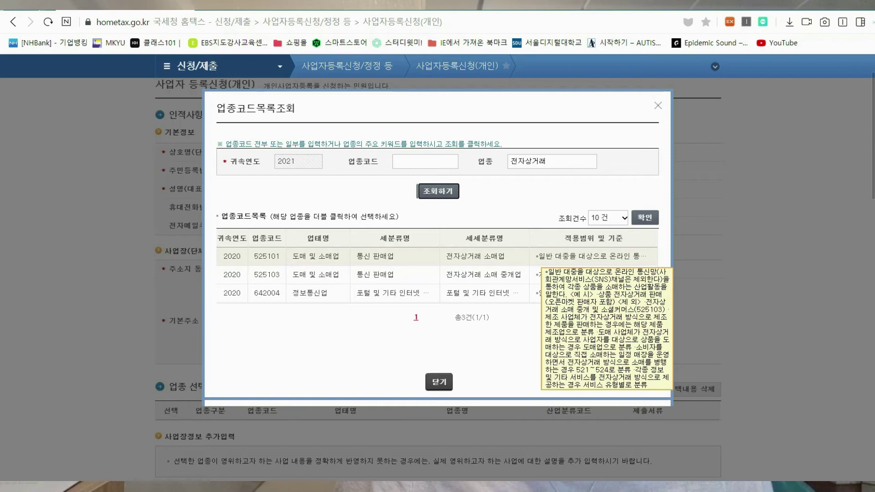
double_click(492, 262)
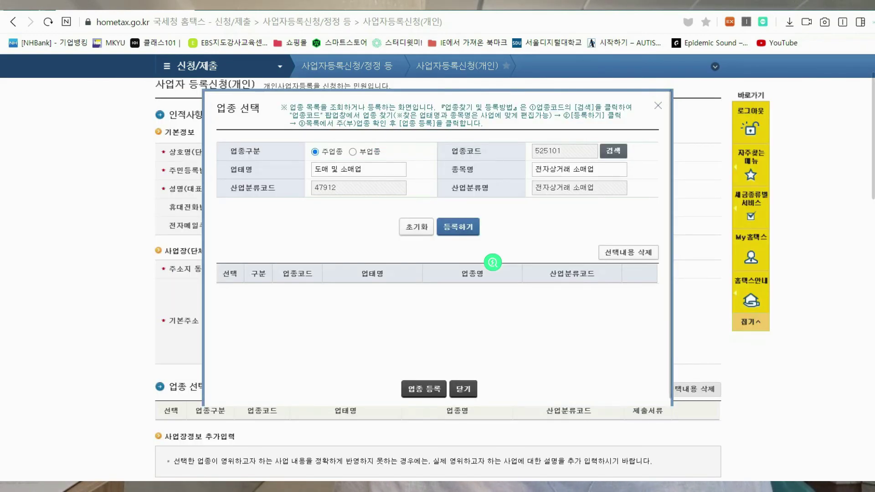
Add the chosen main business type to the list, select it, and register it in the application form
click(458, 227)
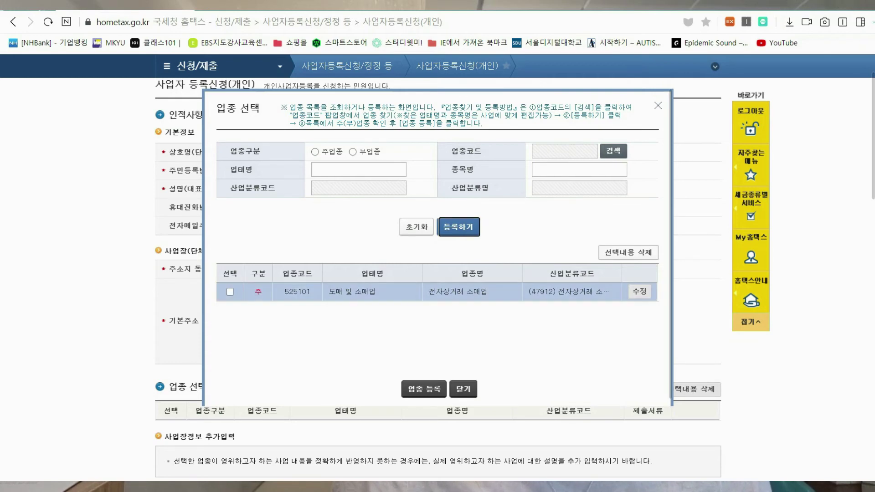
click(230, 291)
click(423, 389)
scroll(437, 274, down, 4)
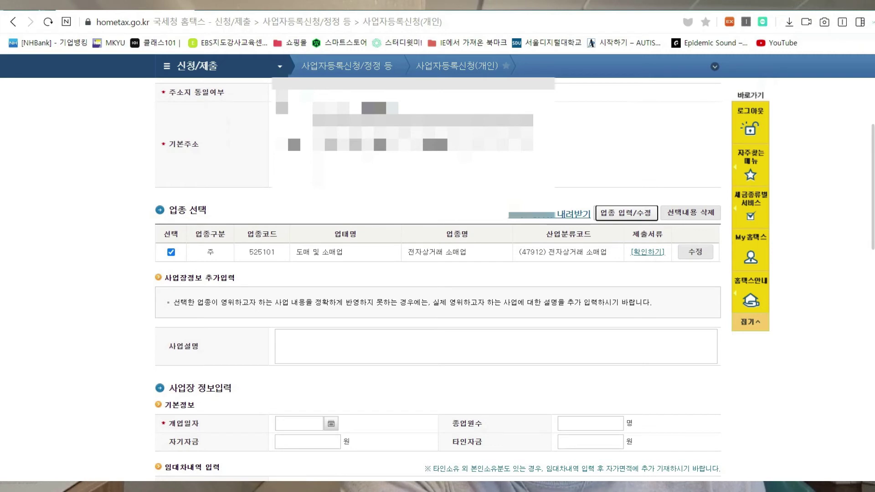
click(627, 212)
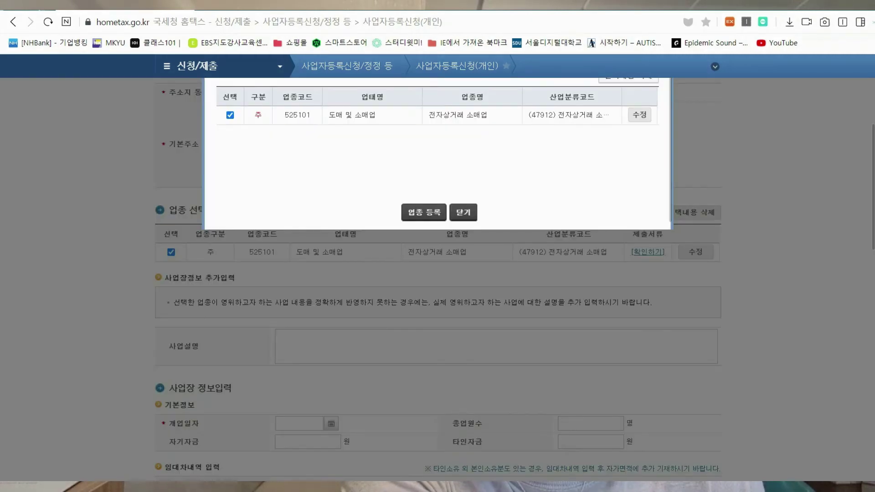
scroll(530, 241, up, 2)
scroll(530, 242, up, 1)
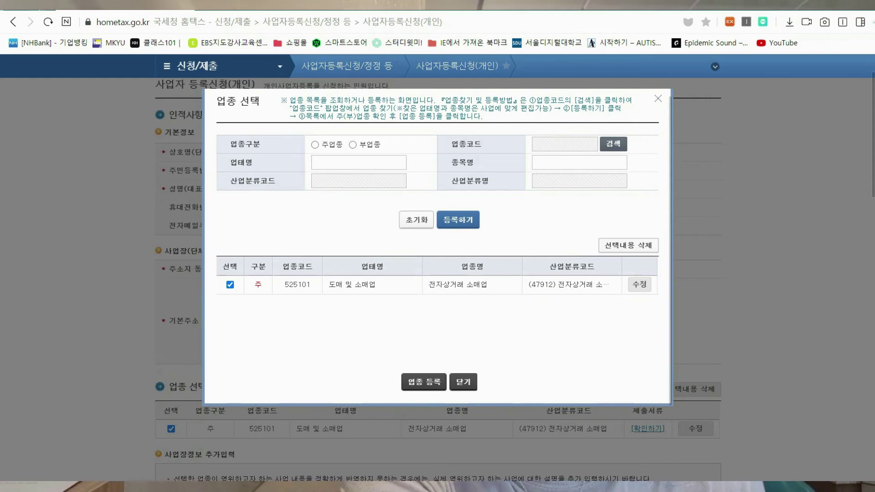
click(353, 145)
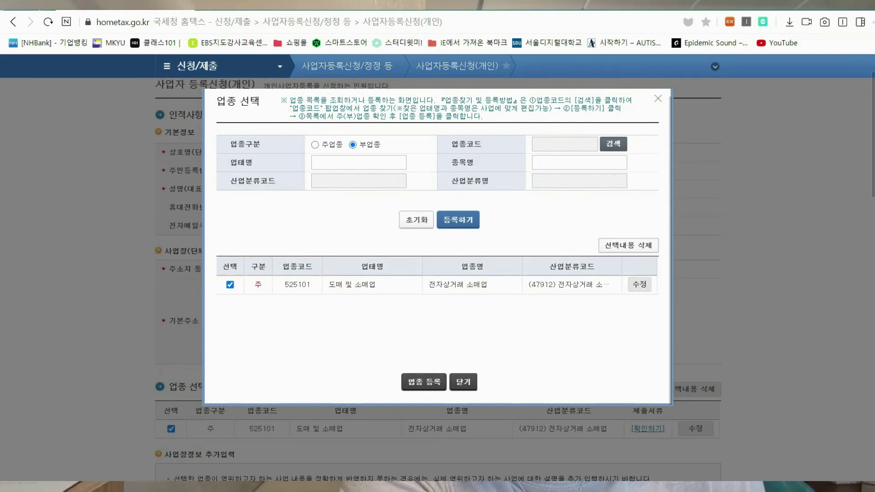
click(463, 382)
Enter "스마트스토어에서 유아용품판매" as the business description (사업설명)
scroll(463, 381, down, 3)
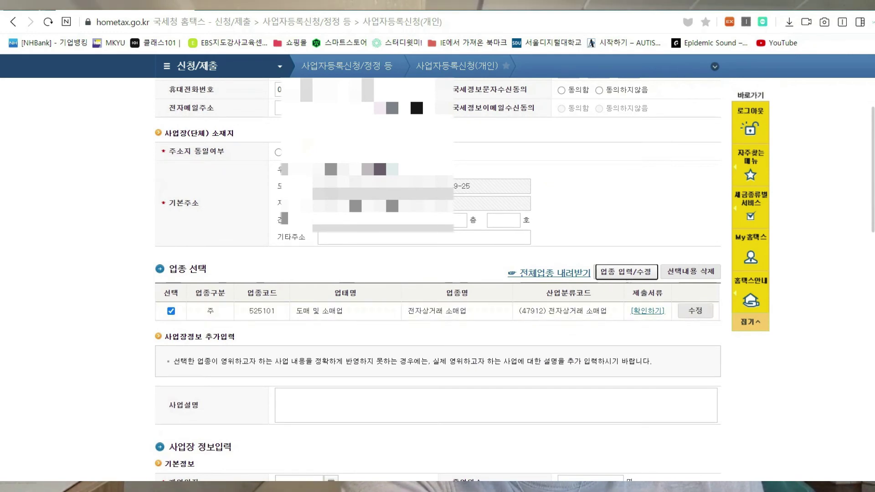
scroll(438, 279, down, 3)
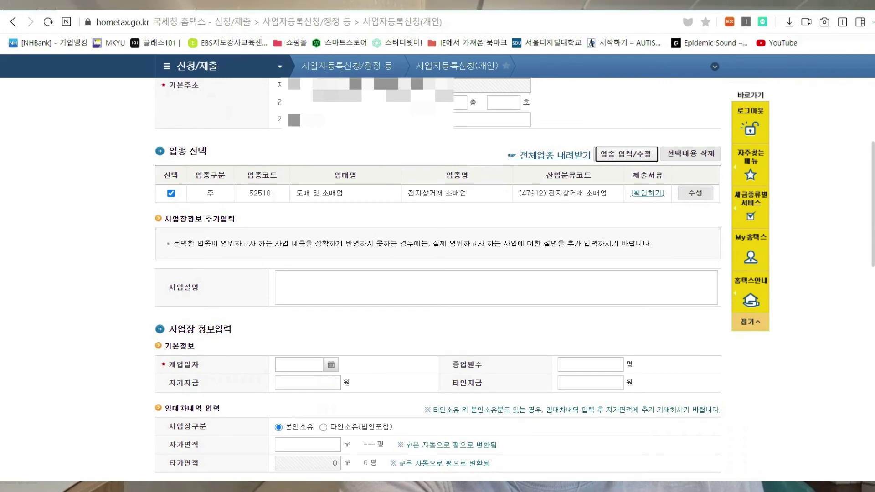
click(282, 278)
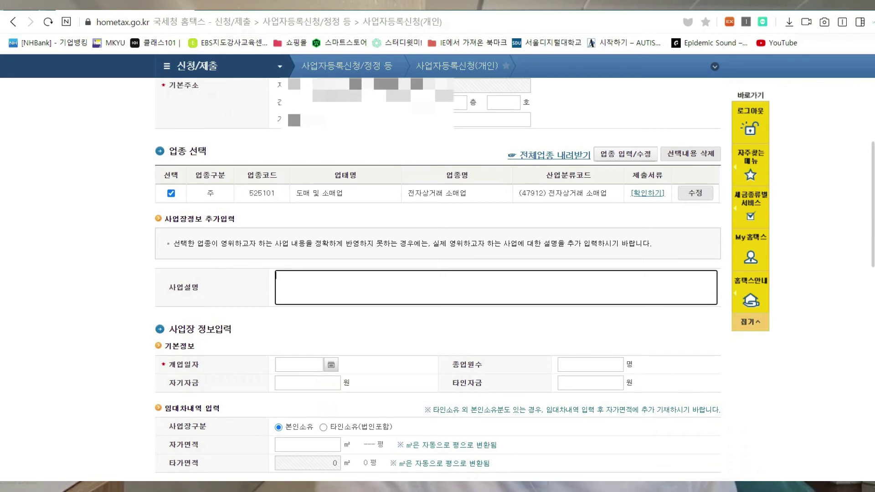
text(스매)
key(BackSpace)
text(마트스토어에세)
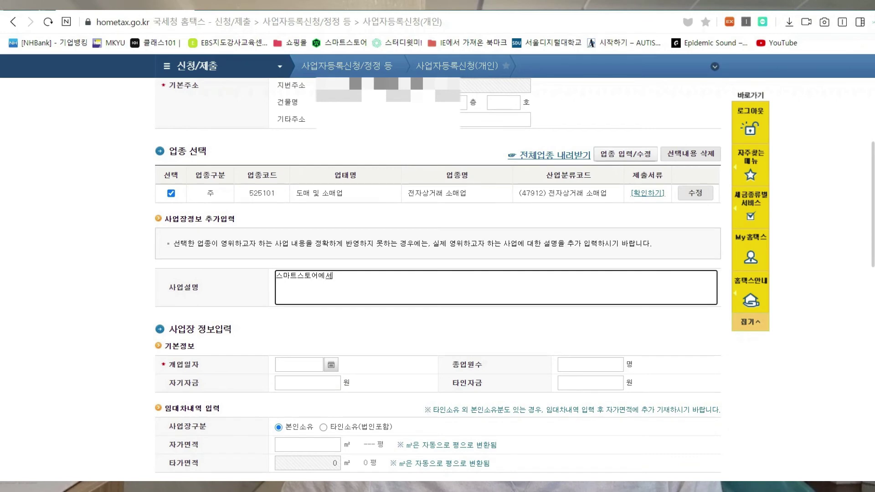
key(BackSpace)
text(서 유아용품)
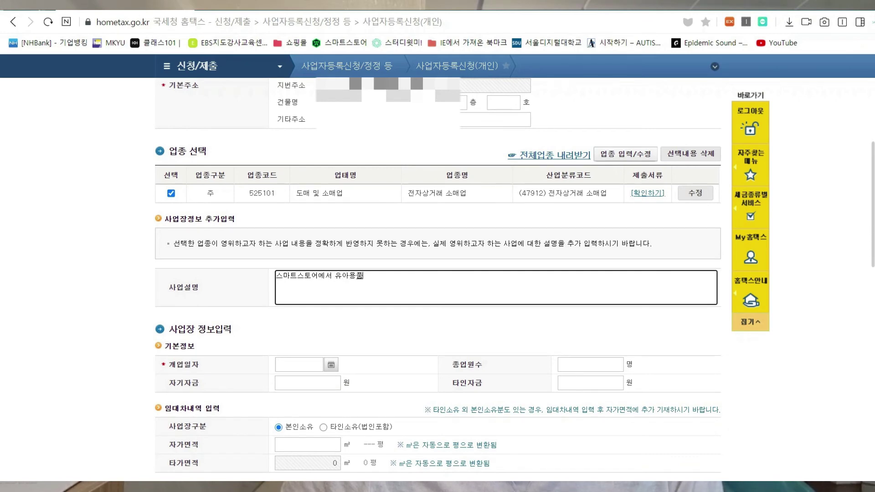
text(판매)
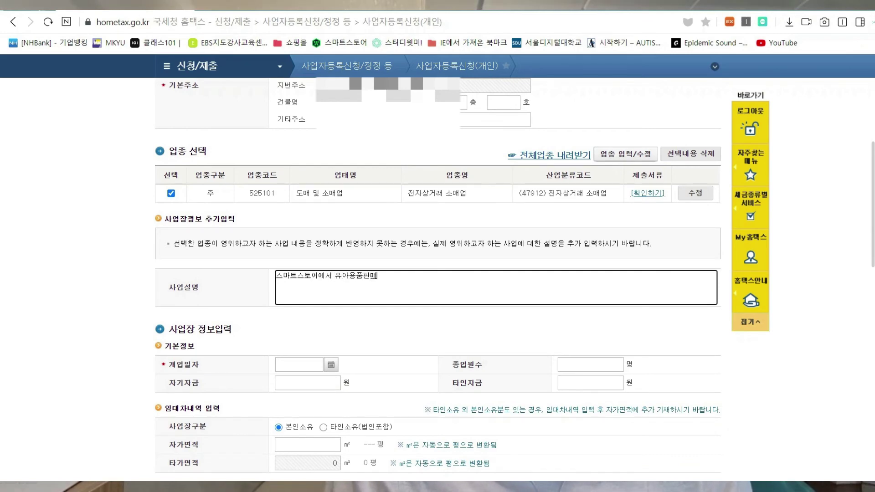
Set the business opening date to 2021-02-20 and the number of employees to 0
scroll(438, 274, down, 4)
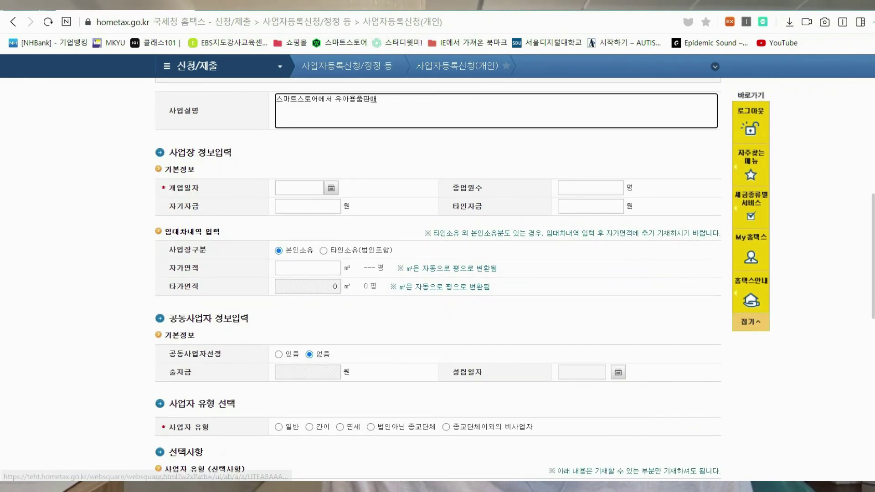
click(331, 187)
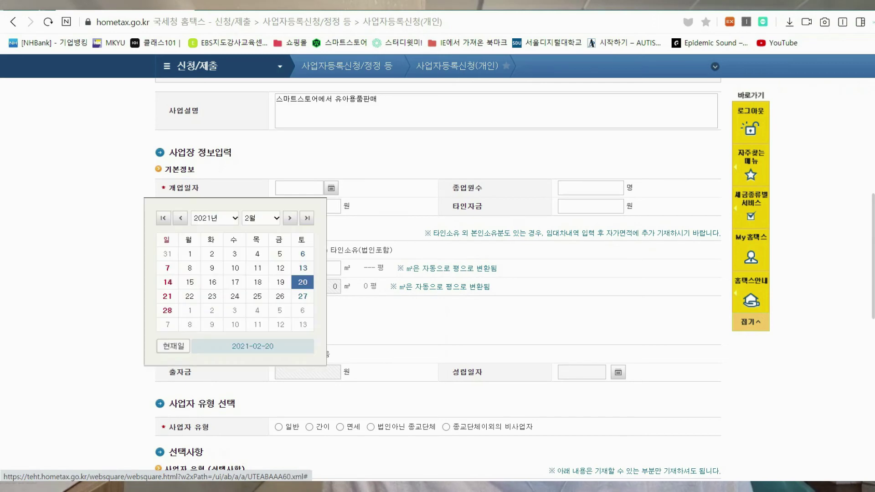
click(302, 281)
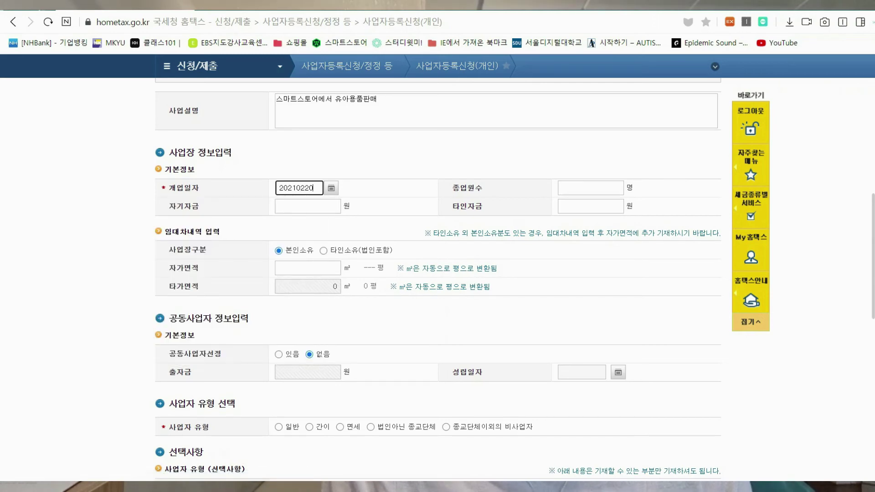
click(590, 188)
text(0)
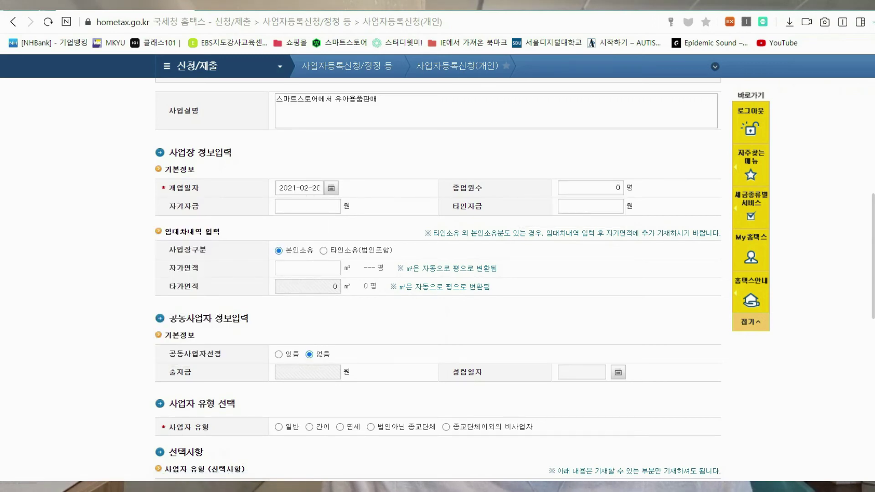
click(308, 206)
click(590, 207)
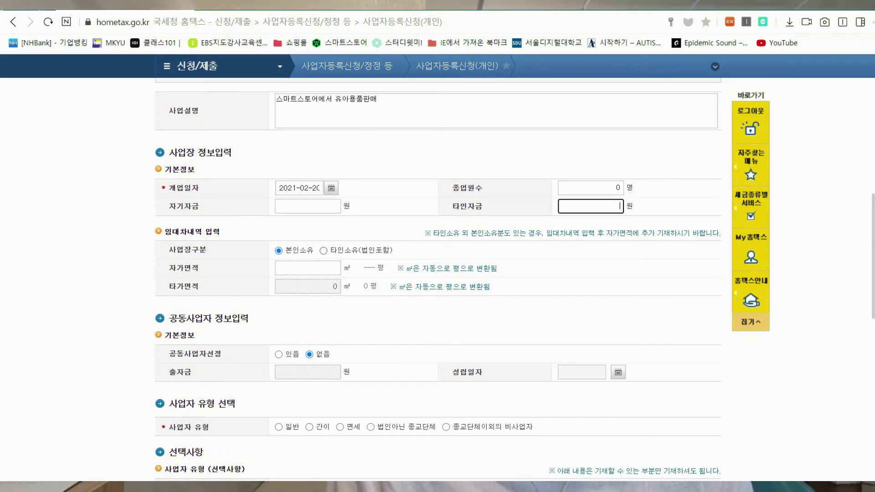
click(669, 206)
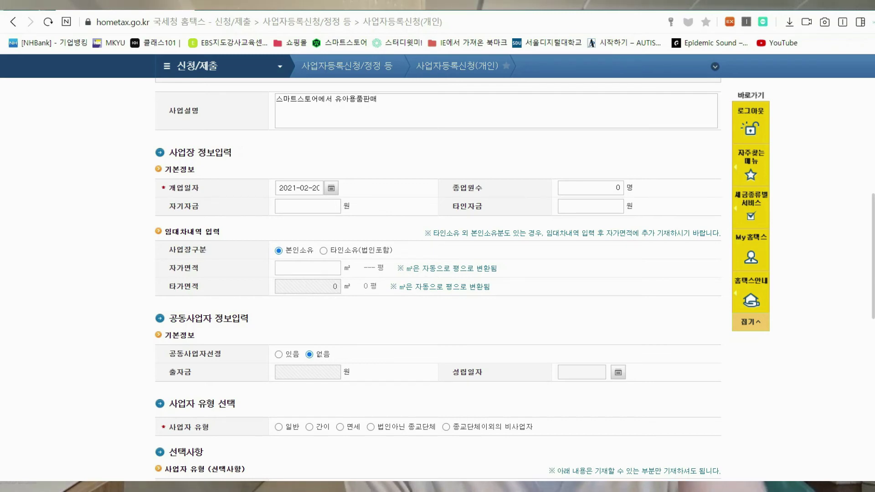
scroll(437, 273, down, 1)
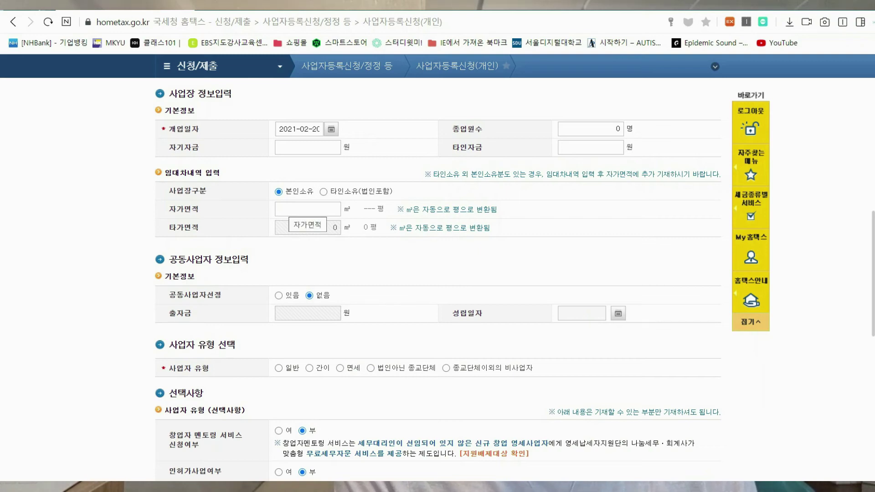
click(306, 209)
click(387, 249)
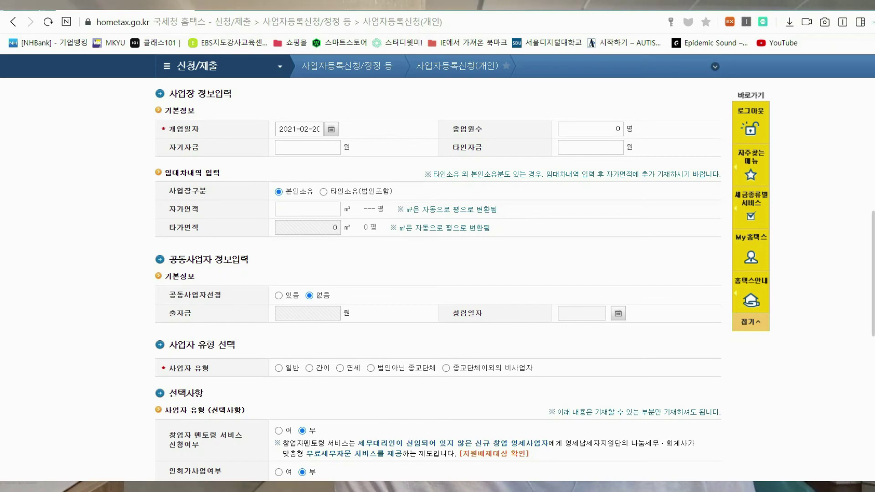
Set the owned area (자가면적) to 10 ㎡ and the premises type (사업장구분) to 타인소유(법인포함)
click(324, 191)
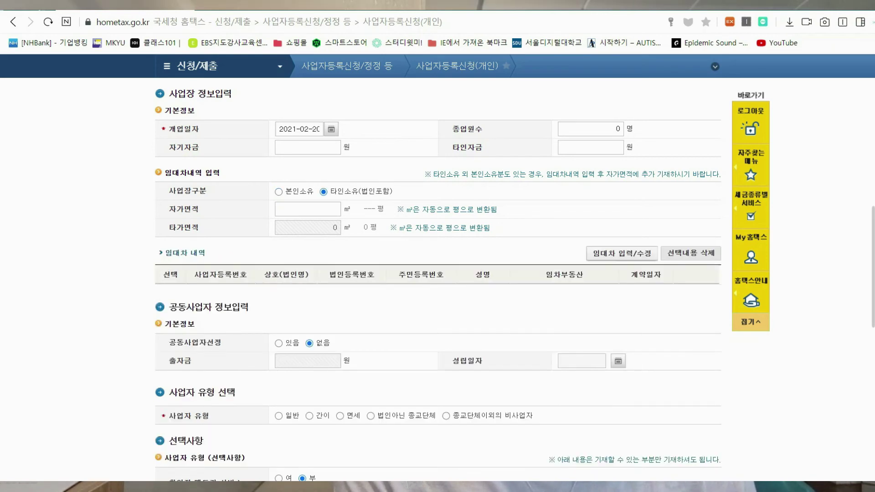
click(279, 192)
text(10)
key(Tab)
click(324, 192)
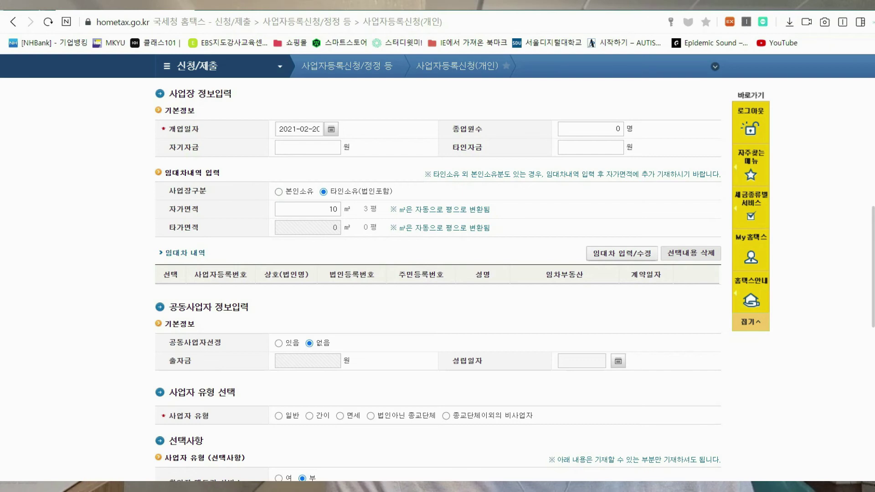
Enter and register the landlord and property details of the premises' lease (임대차내역 입력)
click(622, 253)
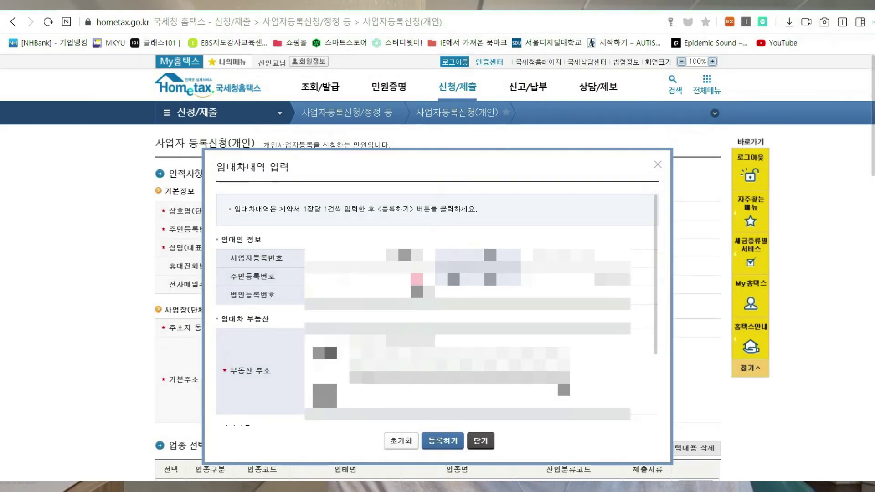
scroll(437, 250, down, 1)
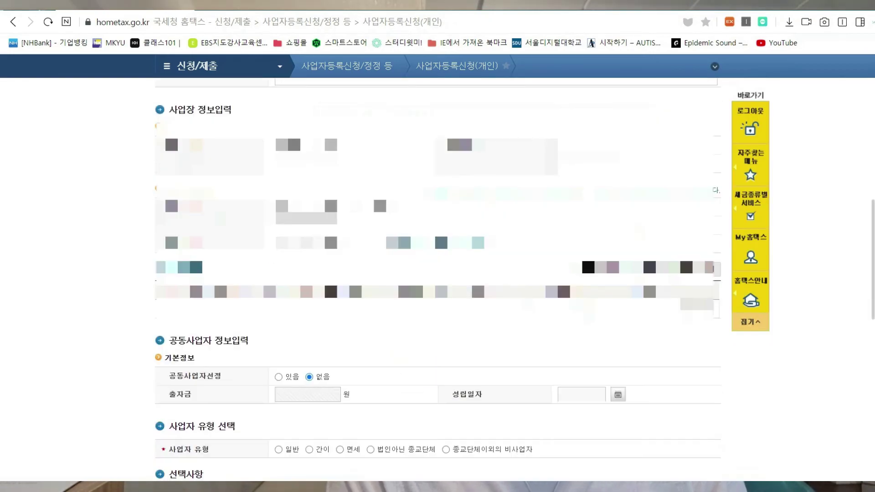
Set the taxpayer type (사업자 유형) to 간이 and accept the notice about conversion to general taxation
scroll(437, 273, down, 10)
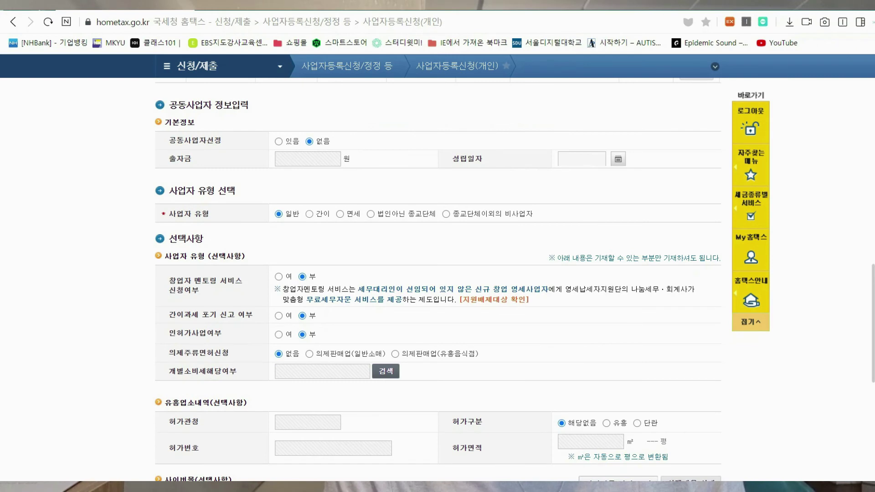
click(310, 214)
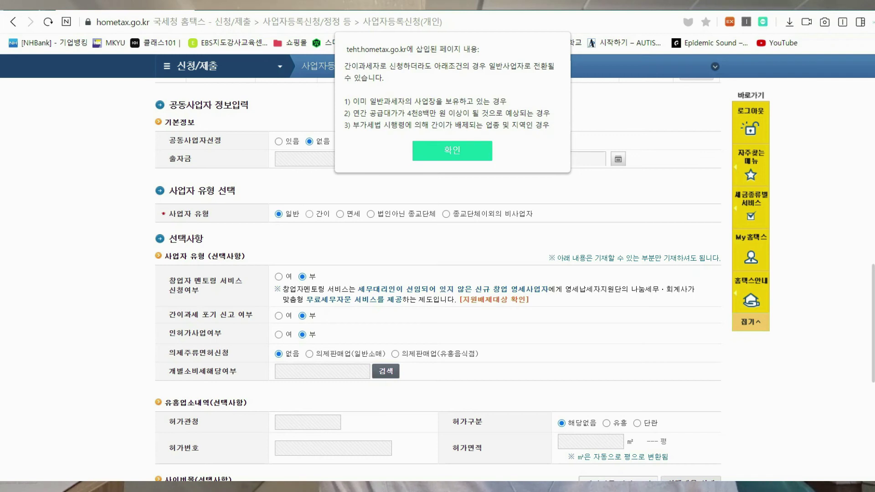
key(Return)
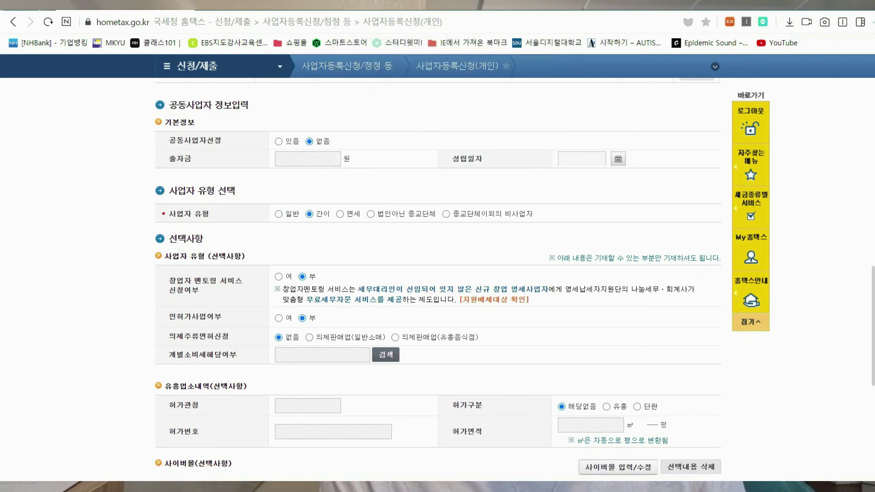
Apply for the founder mentoring service (창업자 멘토링 서비스) with 여 and close its eligibility notice
scroll(437, 273, down, 1)
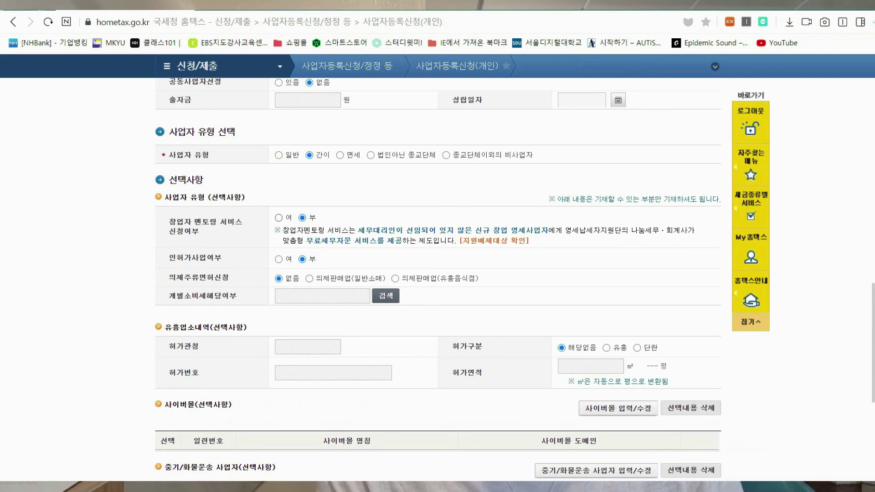
click(278, 218)
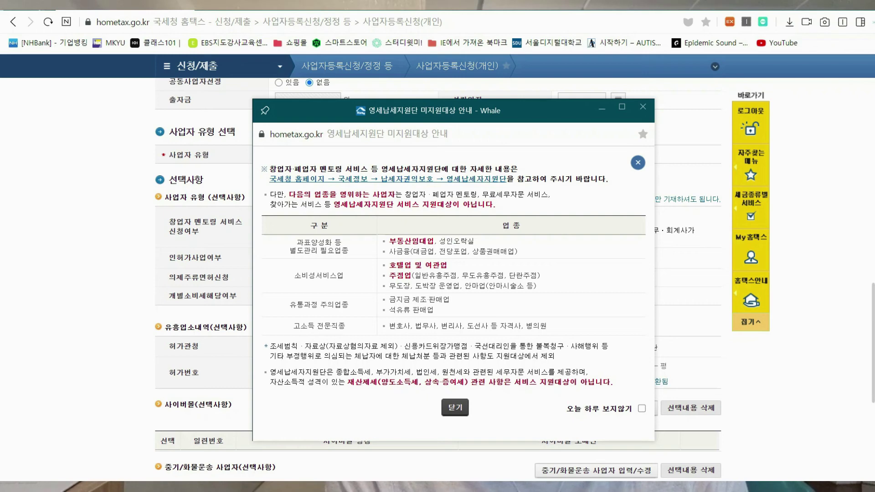
click(455, 407)
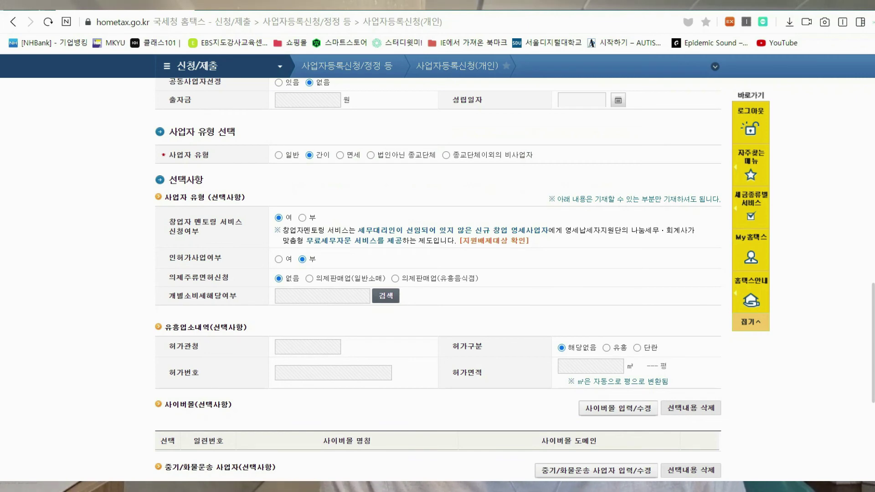
Try 주민등록상 주소 and 기타 as the document delivery place (송달받을 장소) and return it to 해당없음
scroll(438, 278, down, 3)
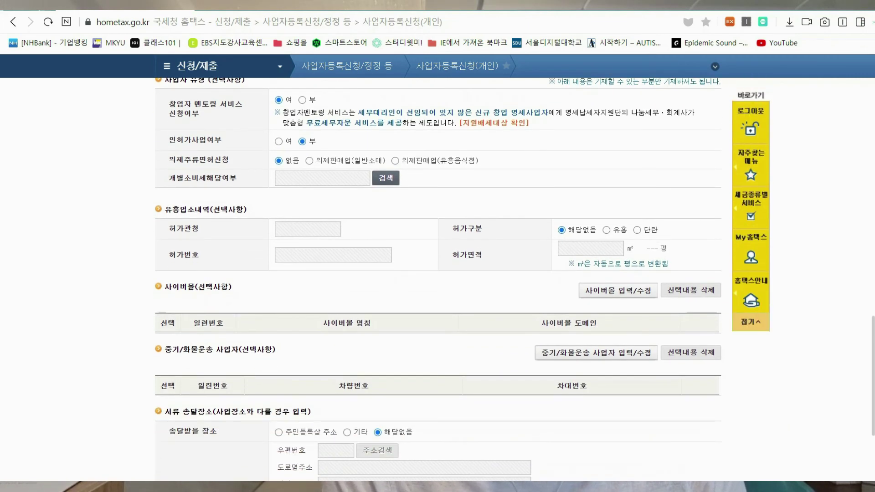
scroll(437, 278, down, 1)
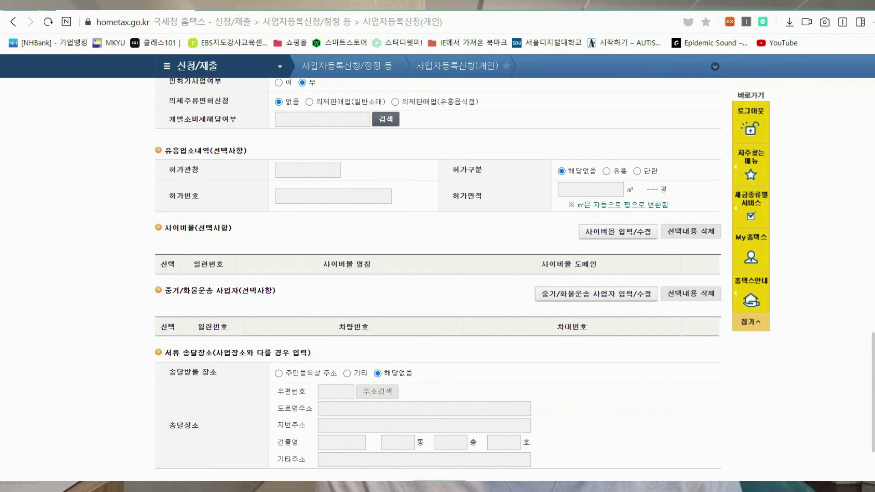
scroll(437, 278, down, 1)
scroll(438, 278, down, 1)
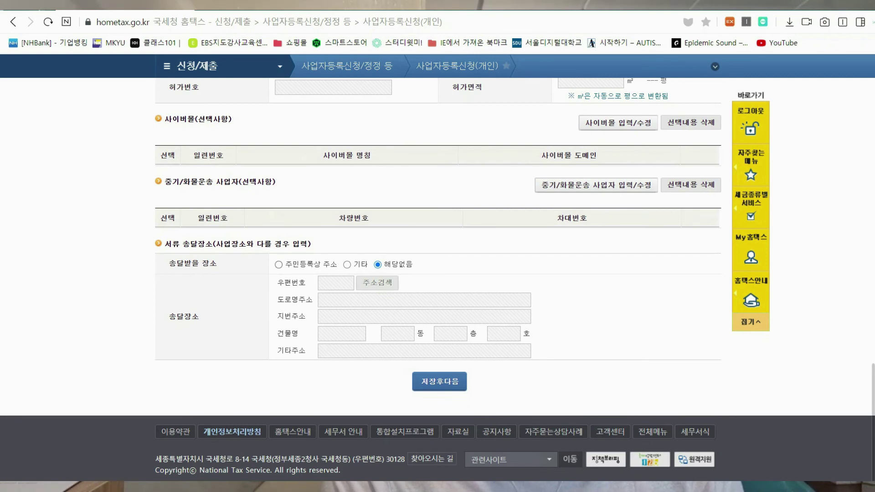
click(278, 264)
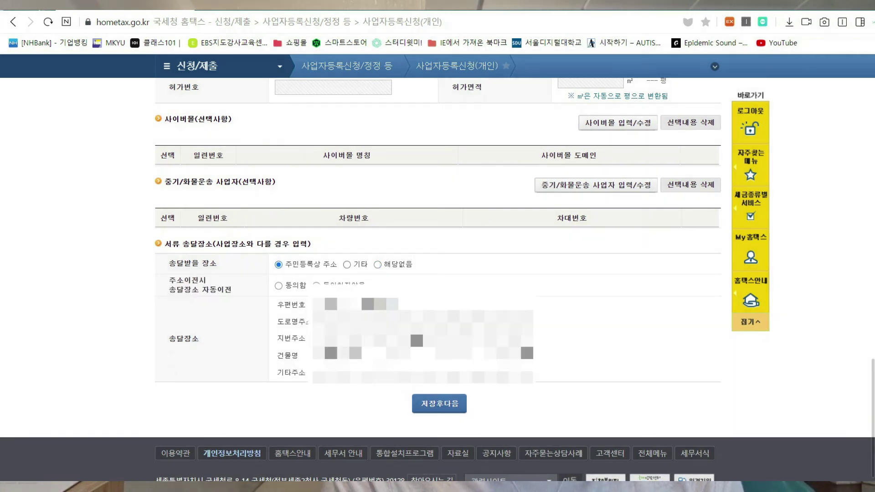
click(347, 265)
click(378, 265)
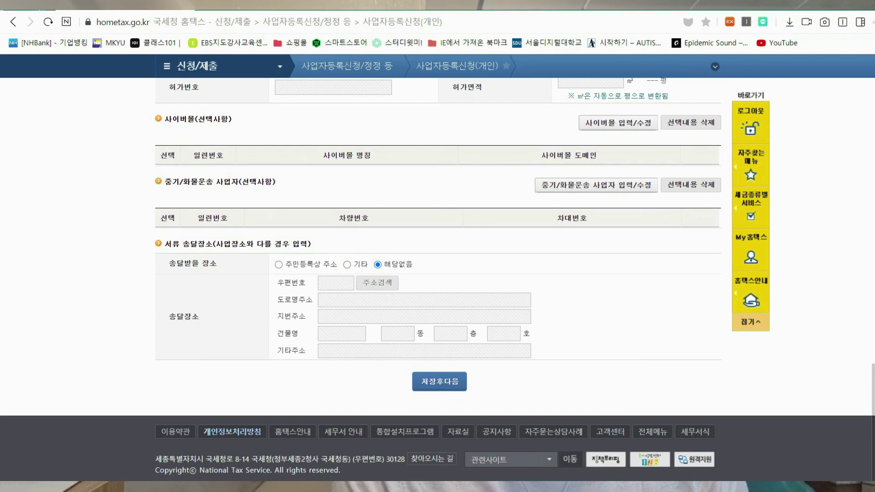
Save the application form and attach a file as the lease contract copy (임대차계약서 사본) in the submission documents
click(439, 381)
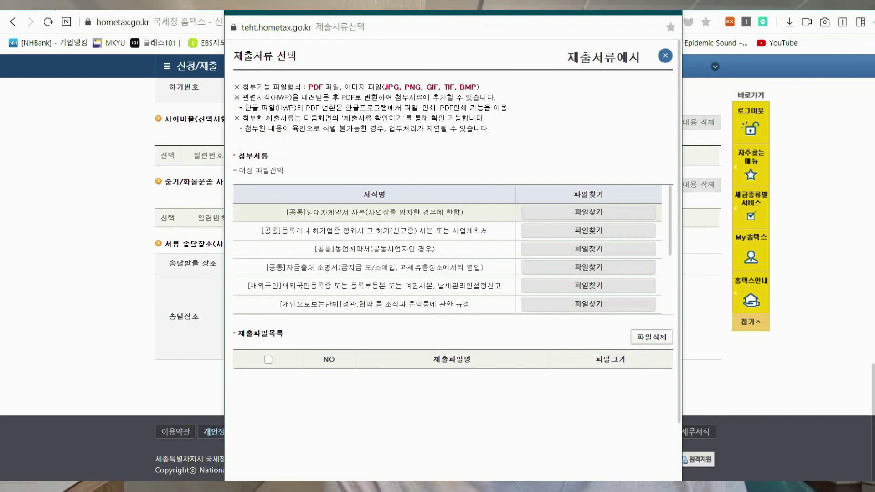
click(589, 212)
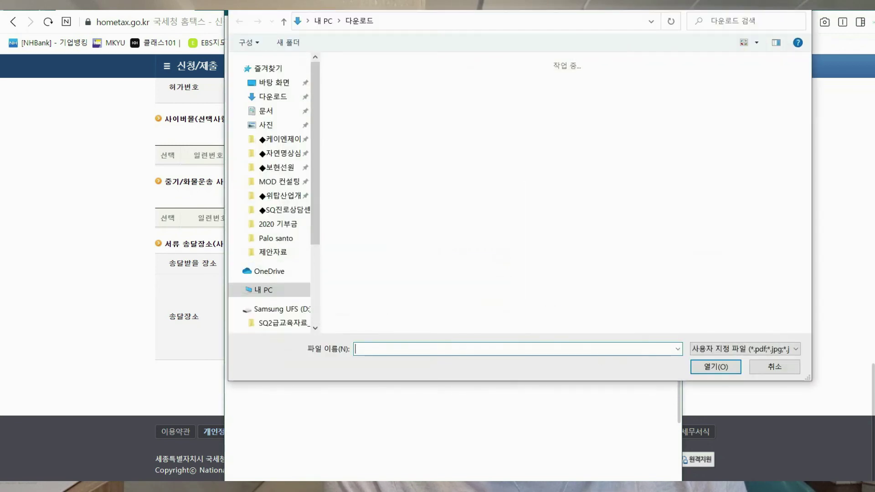
double_click(353, 105)
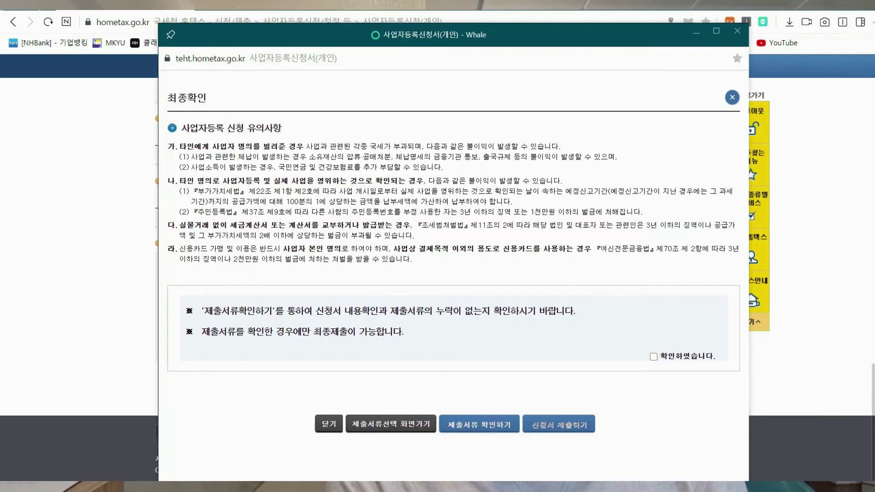
Review the submission documents in the final confirmation and mark them as checked (확인하였습니다)
click(480, 424)
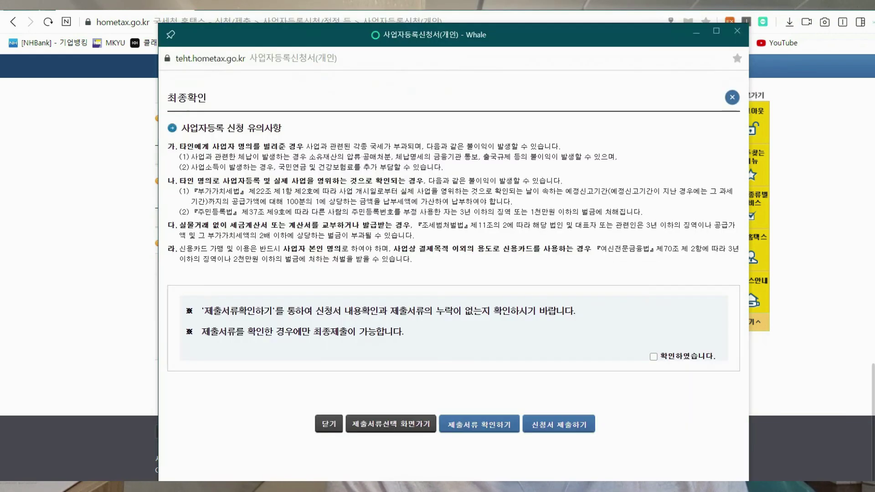
click(654, 357)
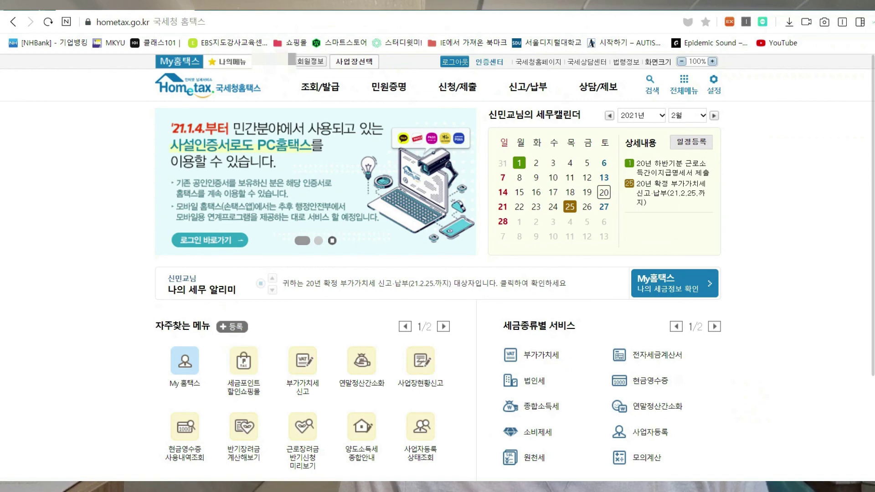
Open the 사업자등록증 재발급 application from the certificate services and select the business registration number
mouse_move(388, 87)
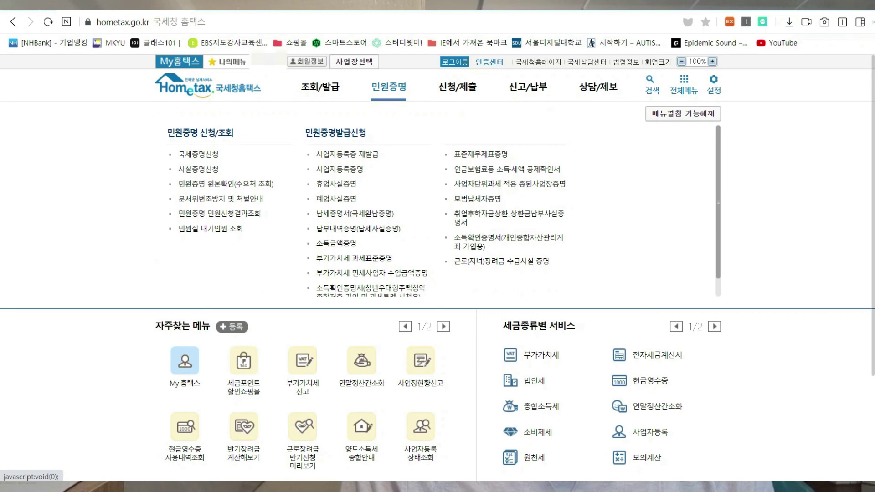
click(348, 155)
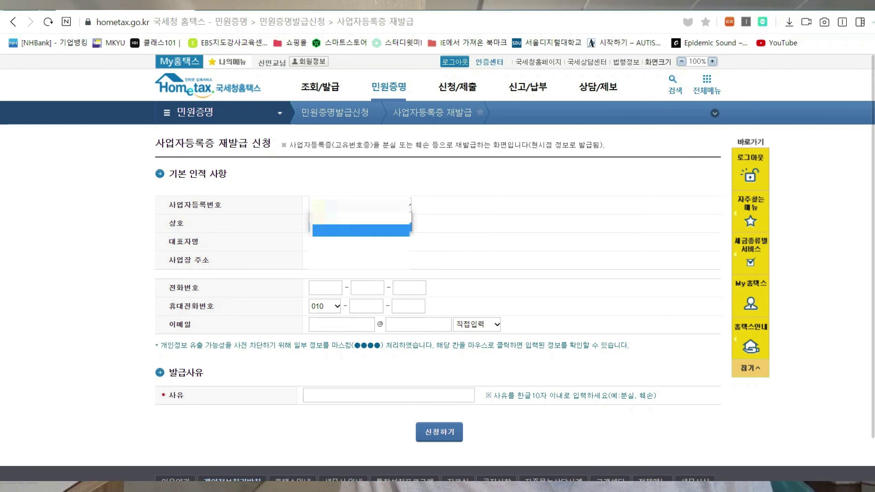
click(343, 229)
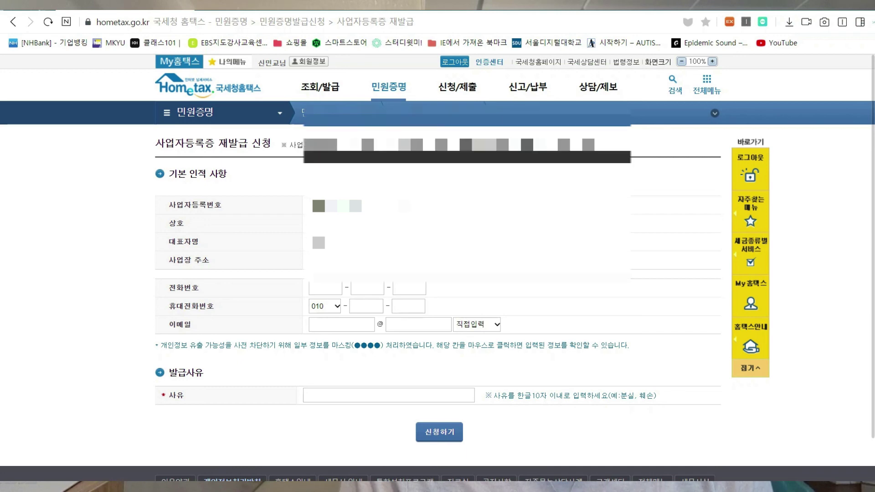
Enter "신규발급" as the issue reason (사유), submit the certificate request, and acknowledge its receipt
scroll(438, 246, down, 1)
click(389, 345)
text(신규발급)
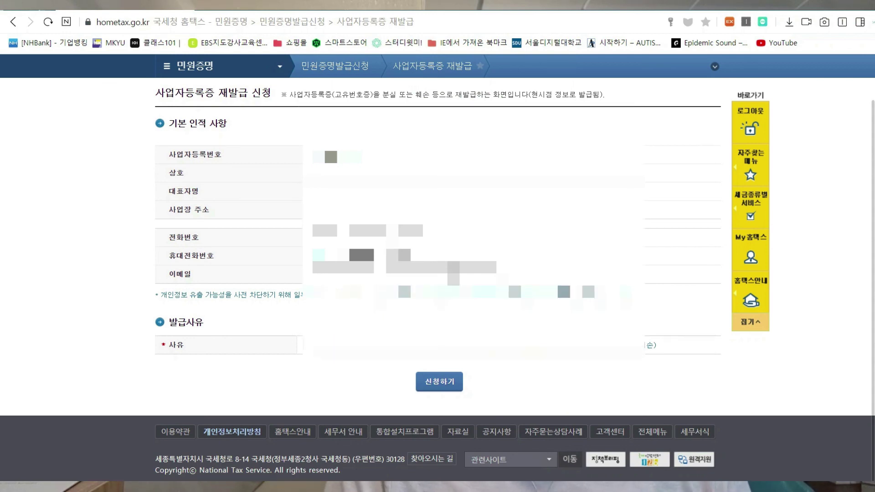
click(439, 382)
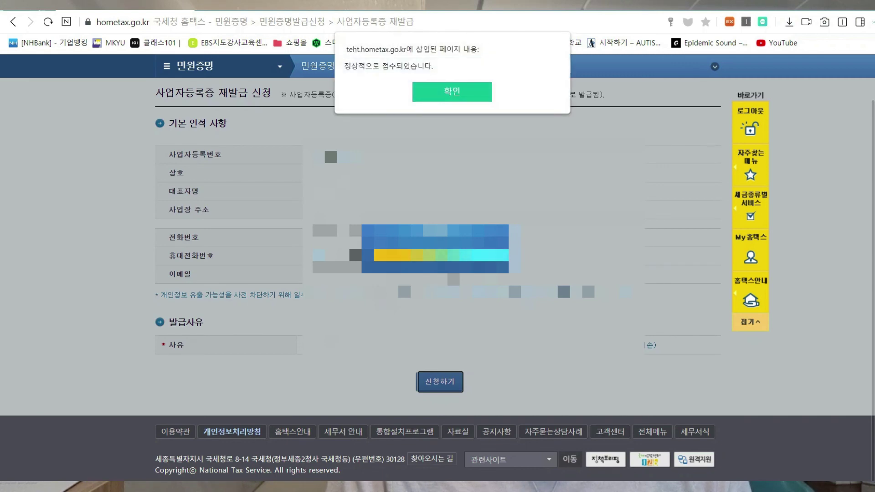
key(Return)
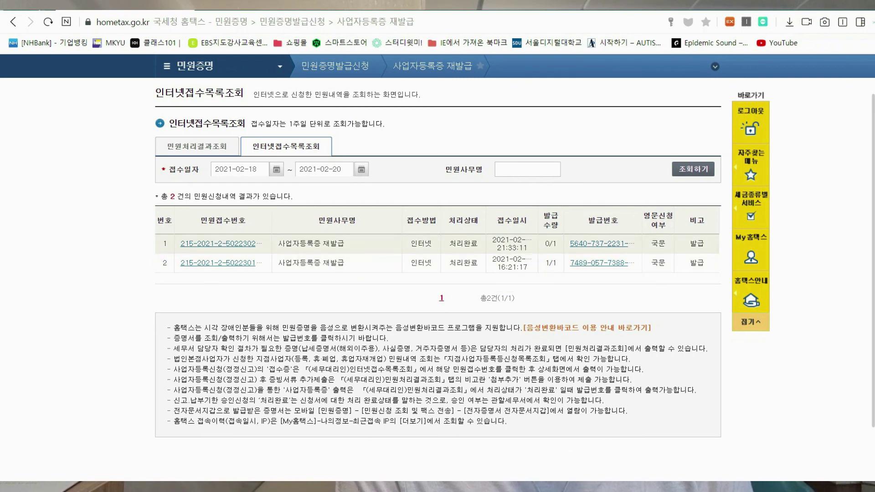
Issue the certificate of the first request in the internet receipt list and open its print settings
click(593, 243)
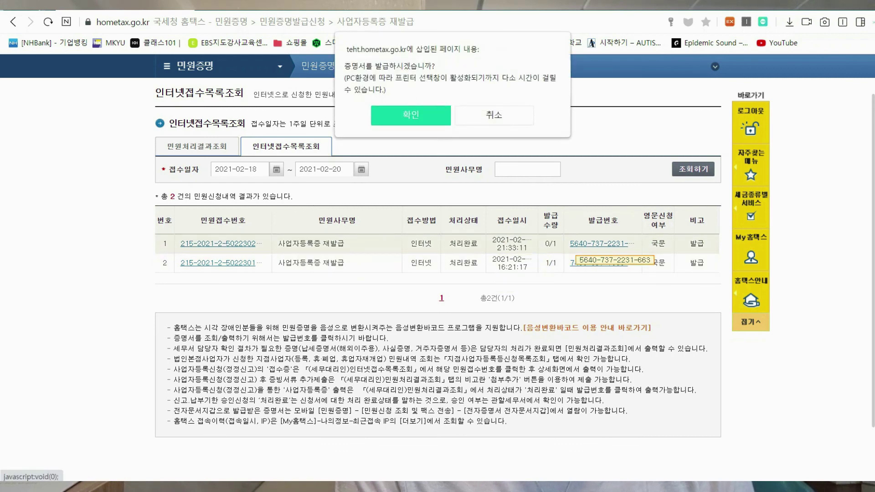
key(Return)
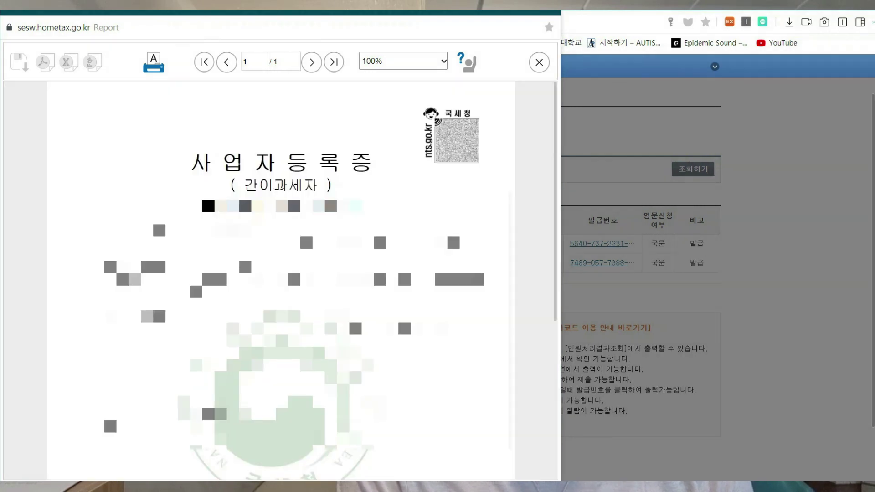
click(153, 62)
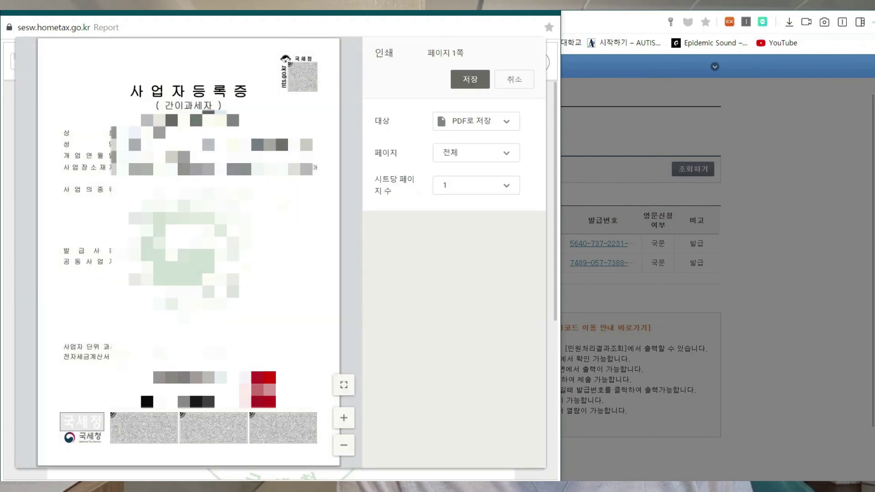
Set the print destination to PDF로 저장 and save the business registration certificate in the 다운로드 folder
click(476, 121)
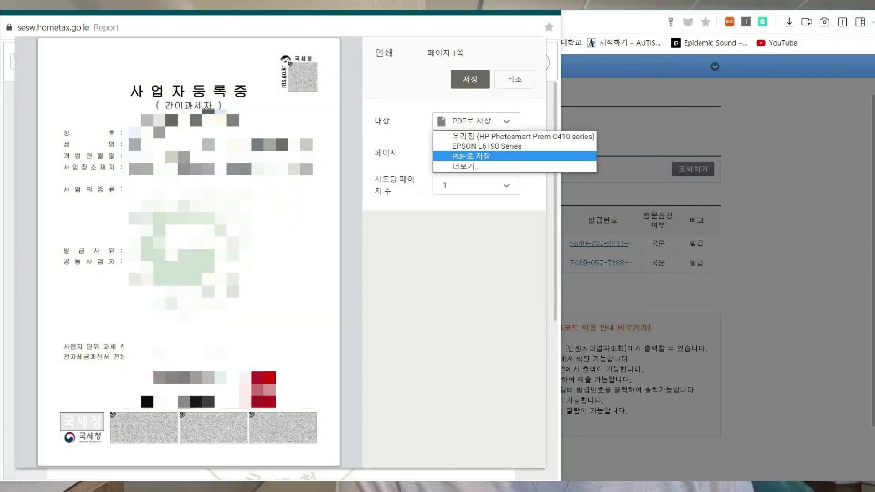
key(Return)
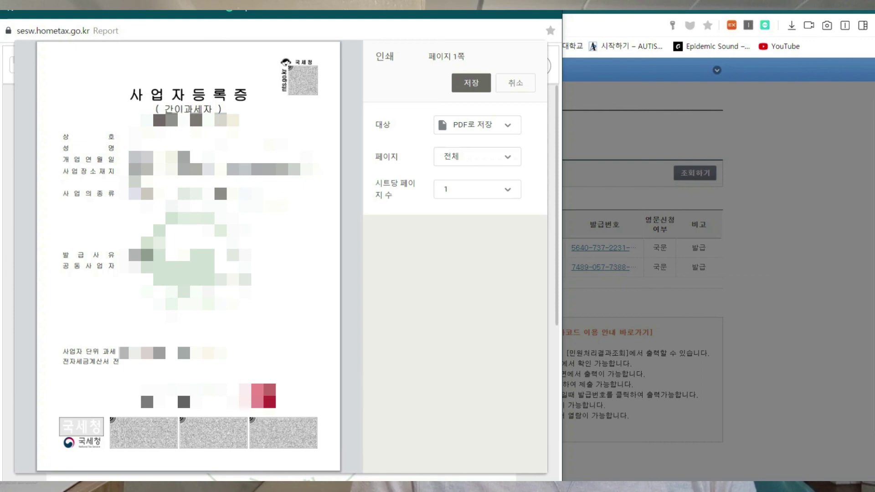
click(472, 83)
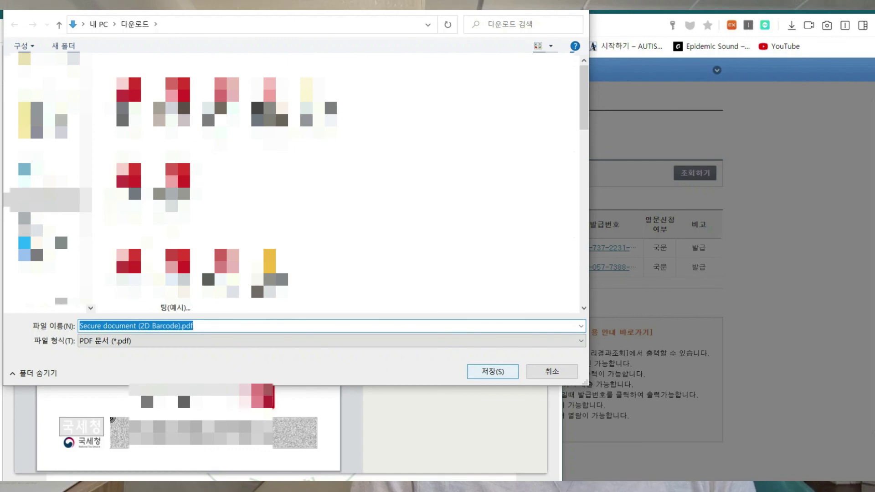
text(tk)
key(BackSpace)
key(BackSpace)
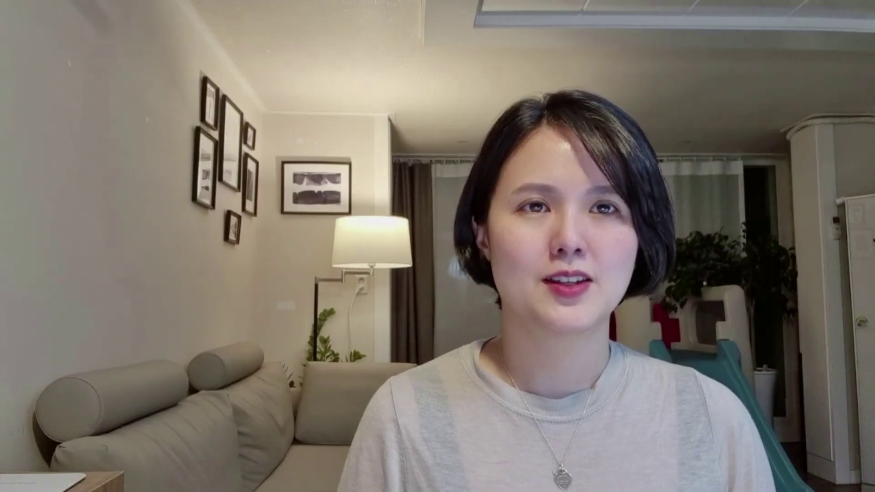